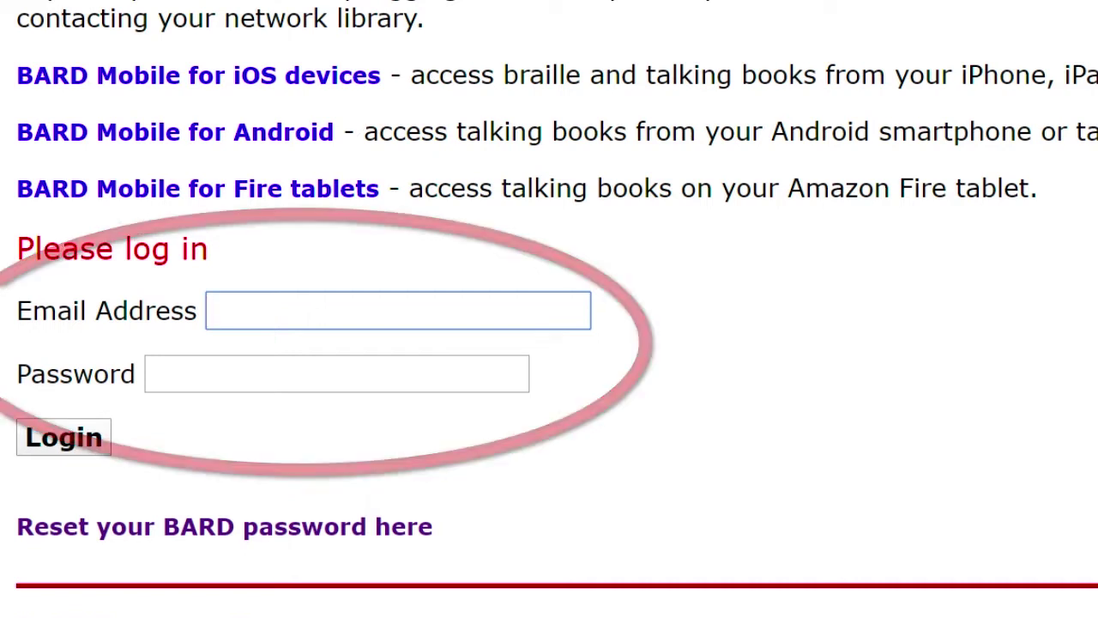
# Step: Leave focus mode and open NVDA's Elements List of page links with Insert+F7
pyautogui.press('Escape')
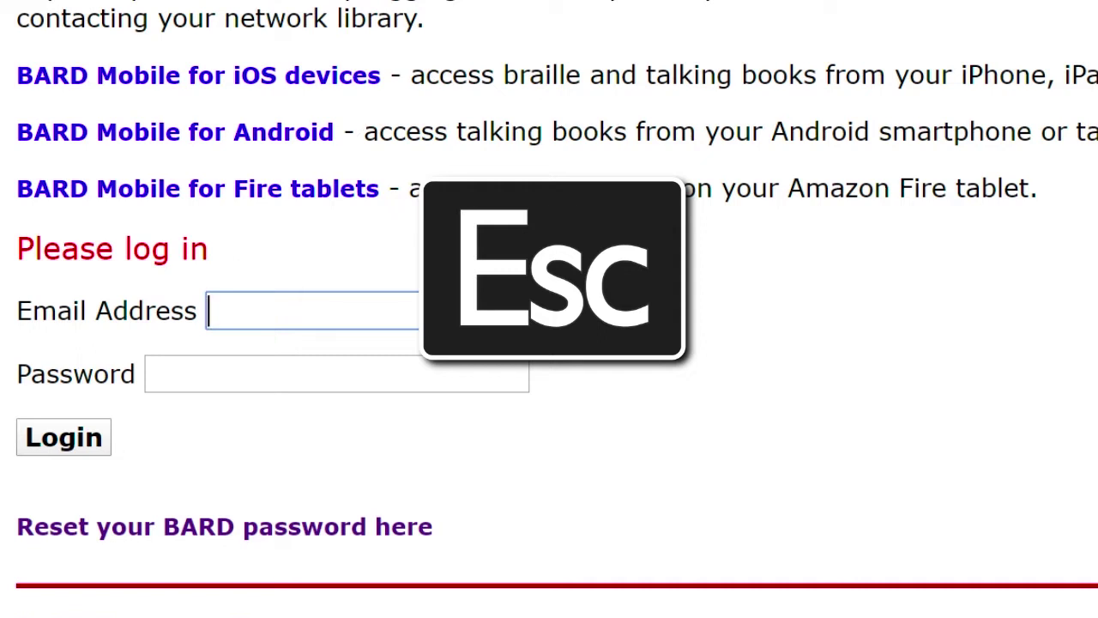
pyautogui.press('Insert+F7')
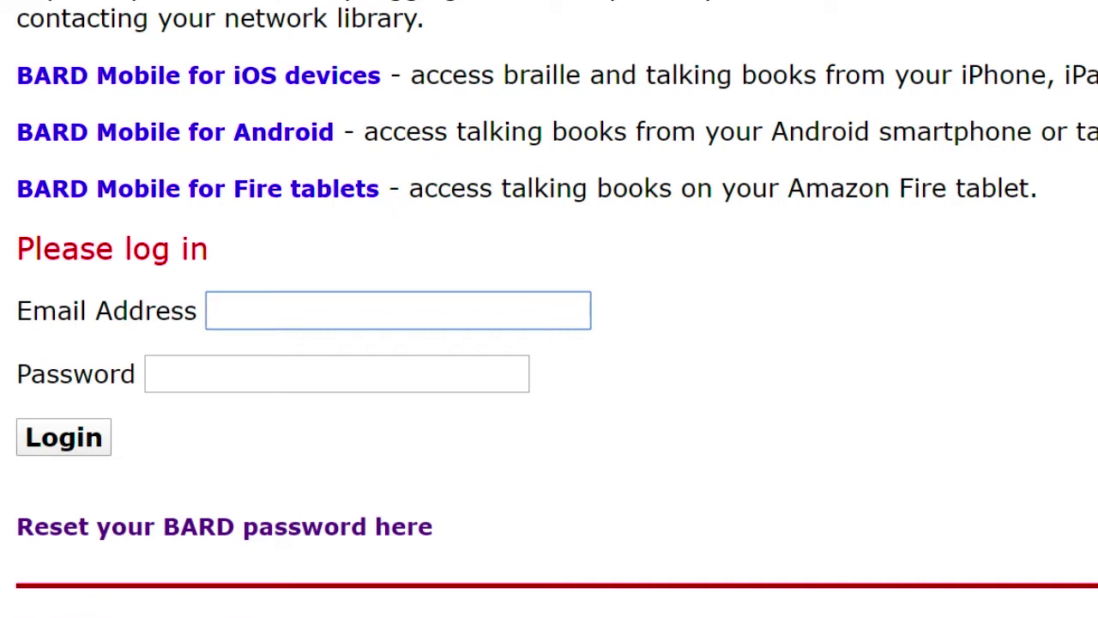
pyautogui.press('Insert')
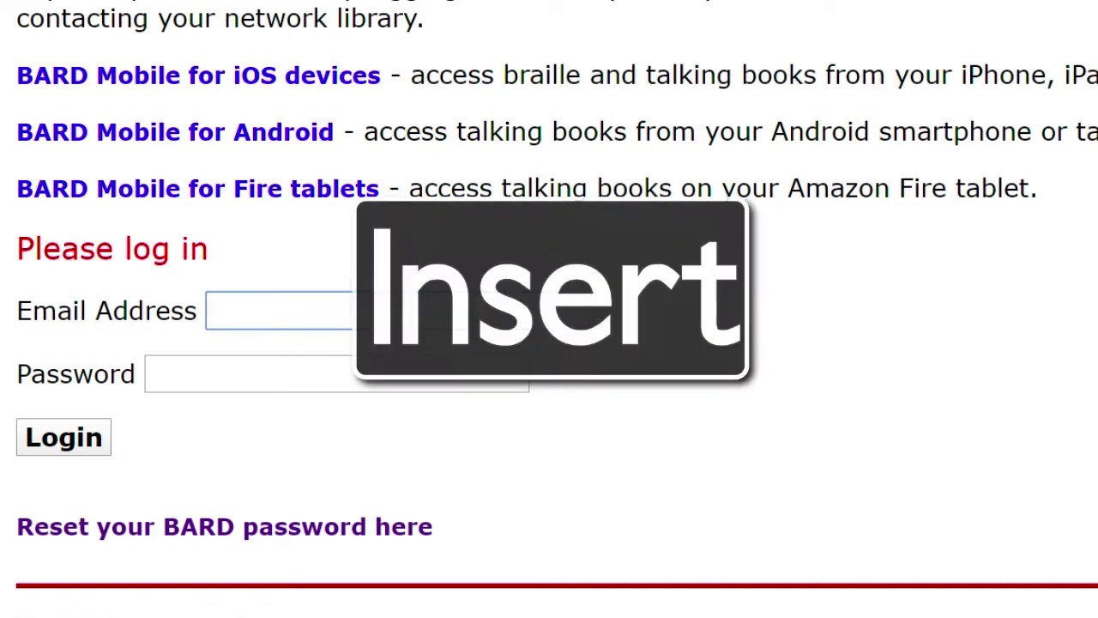
pyautogui.press('capslock')
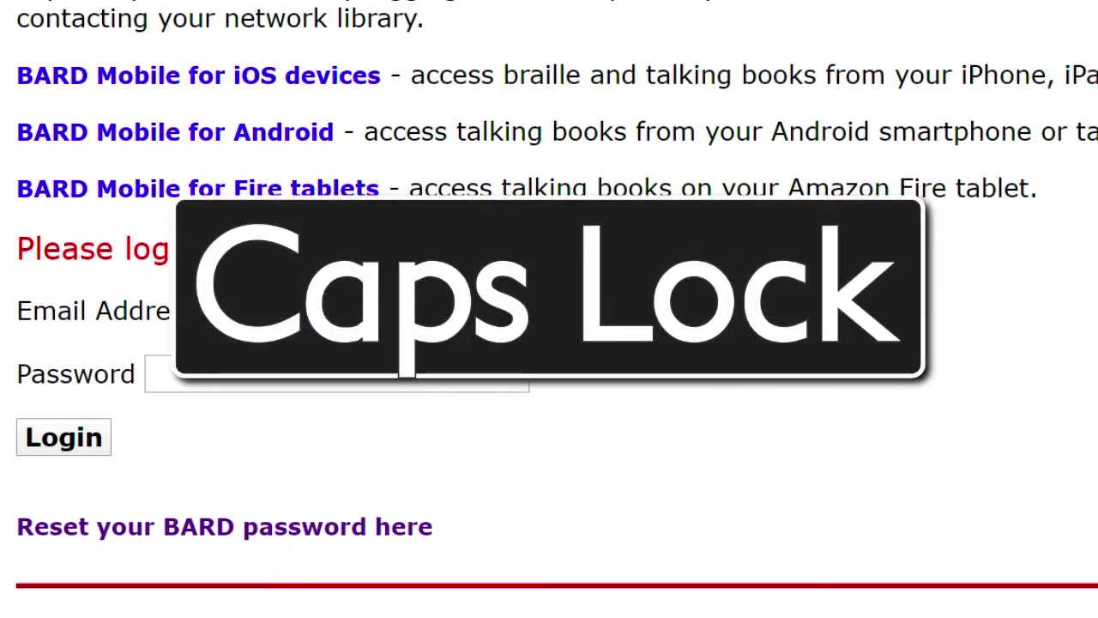
pyautogui.press('insert+F7')
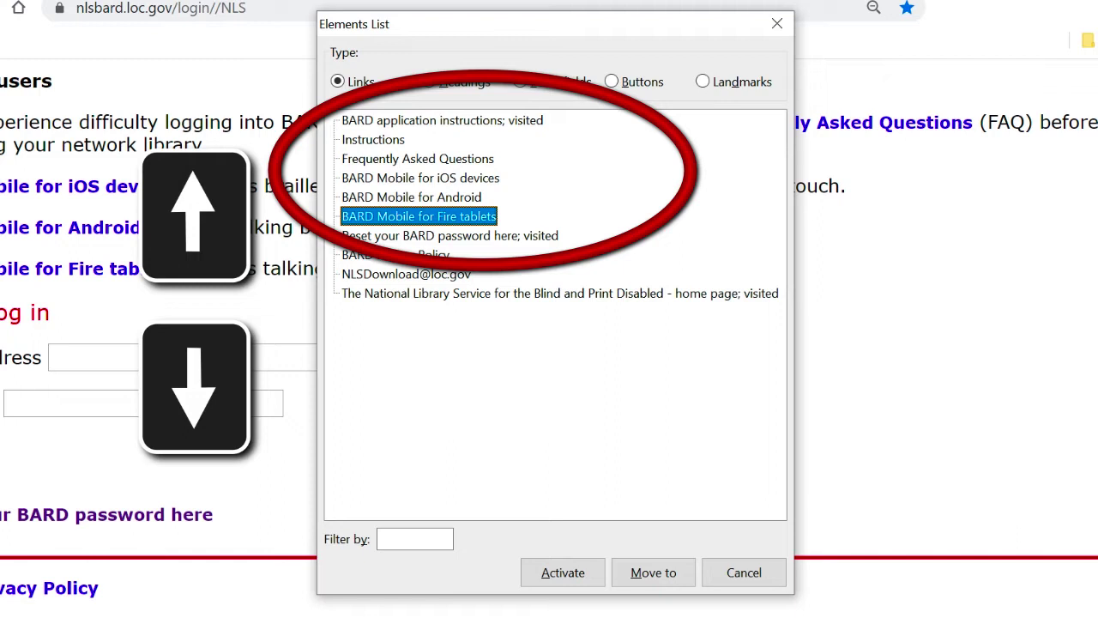
# Step: Follow the 'BARD application instructions' link from the Elements List
pyautogui.press('Up')
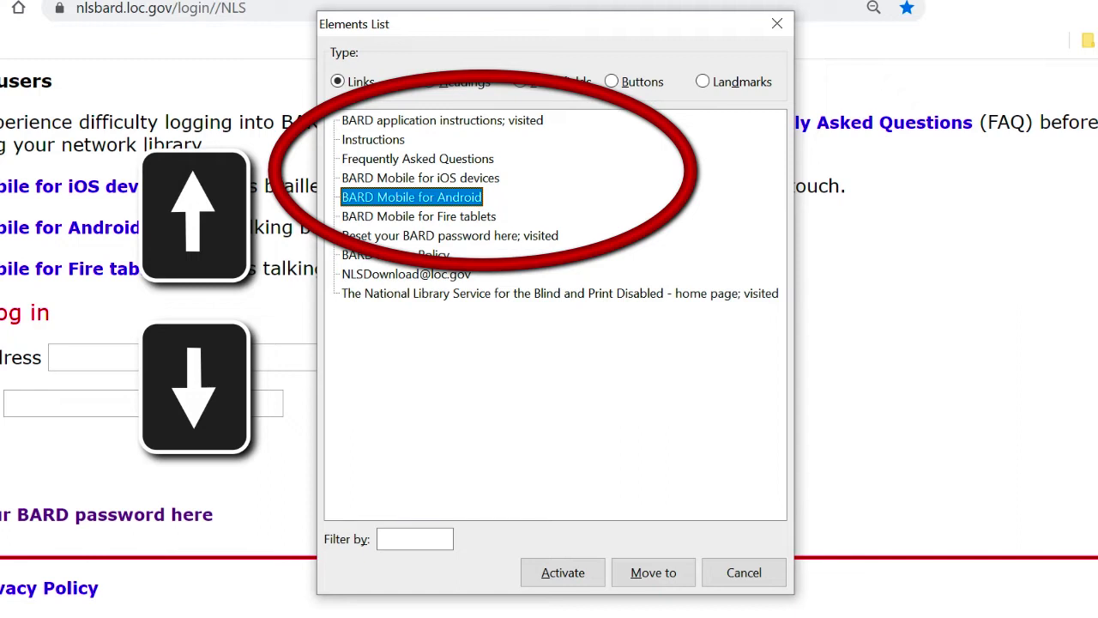
pyautogui.press('Up')
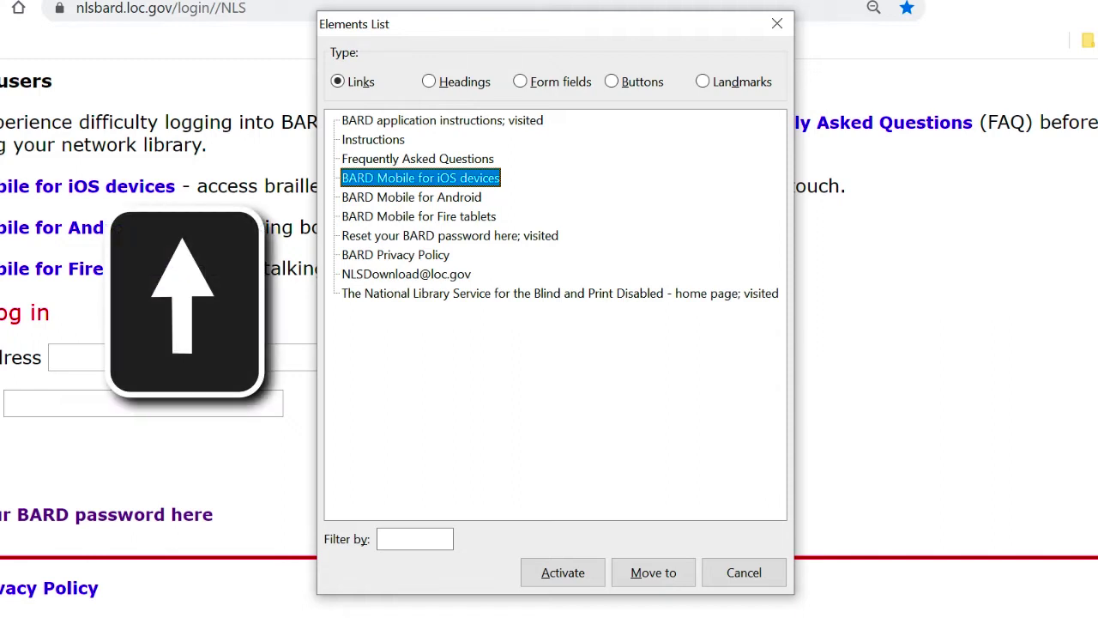
pyautogui.press('Up')
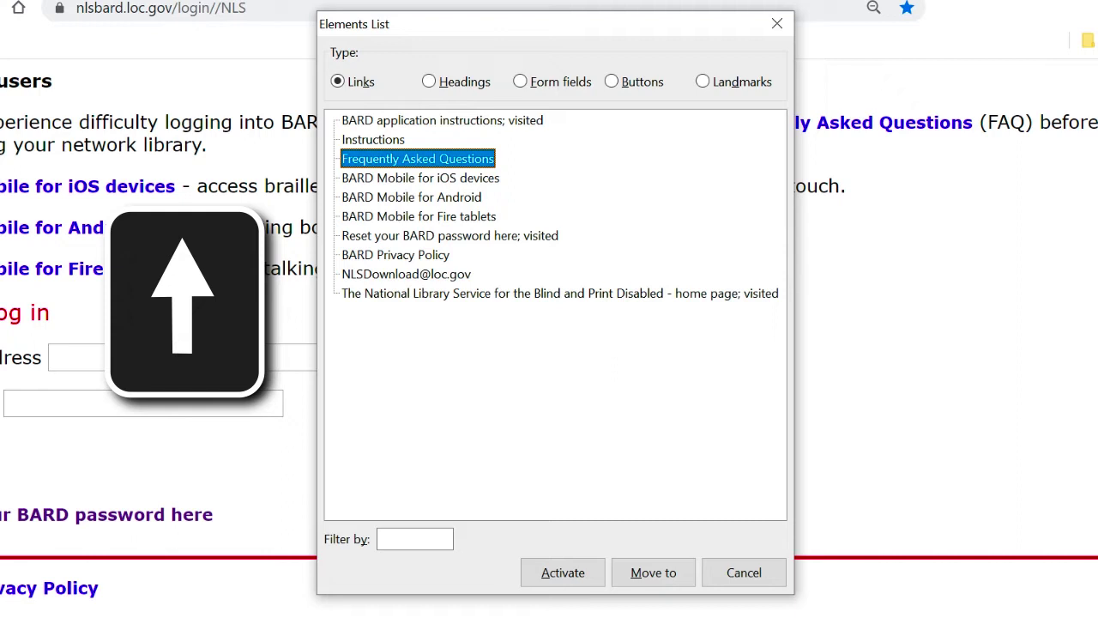
pyautogui.press('Up')
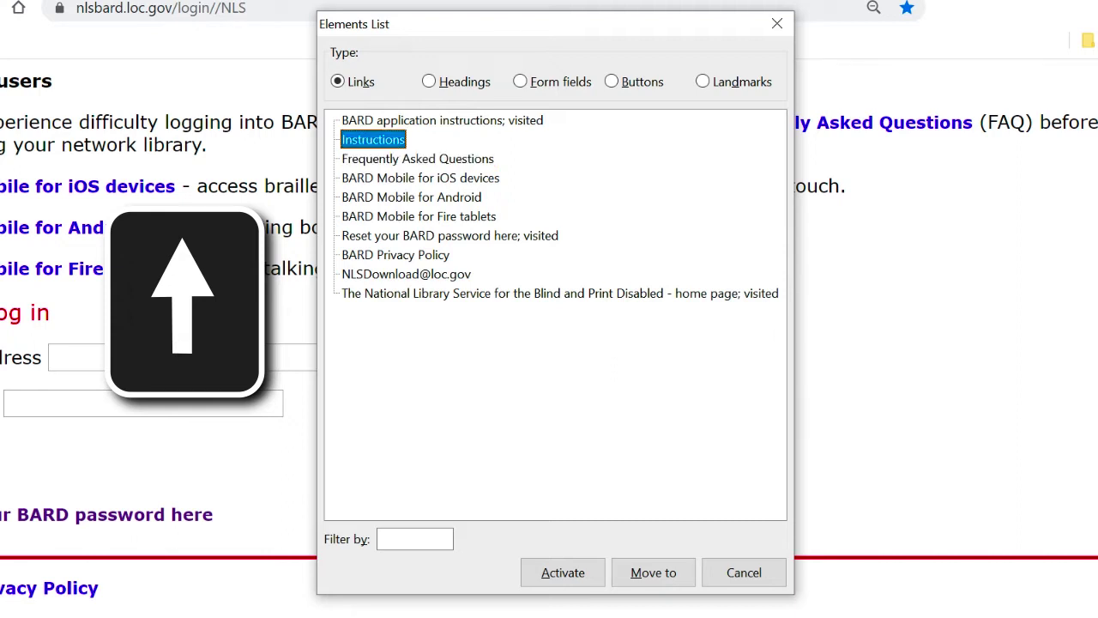
pyautogui.press('Up')
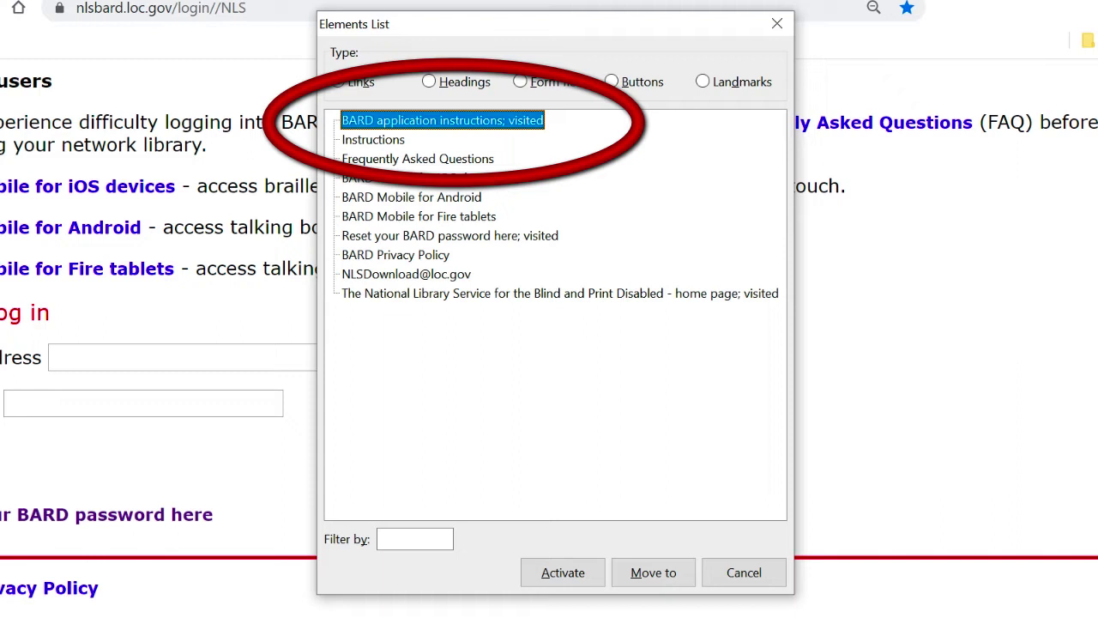
pyautogui.press('Return')
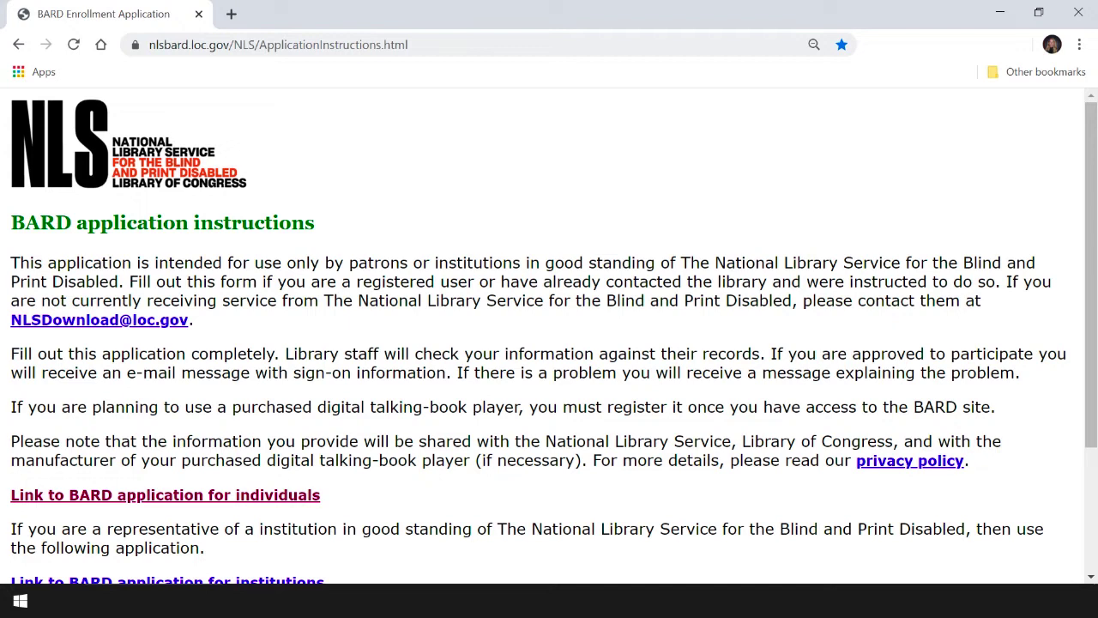
pyautogui.press('ctrl')
# Step: Follow the 'BARD application for individuals' link from the instructions page's Elements List
pyautogui.press('Insert+F7')
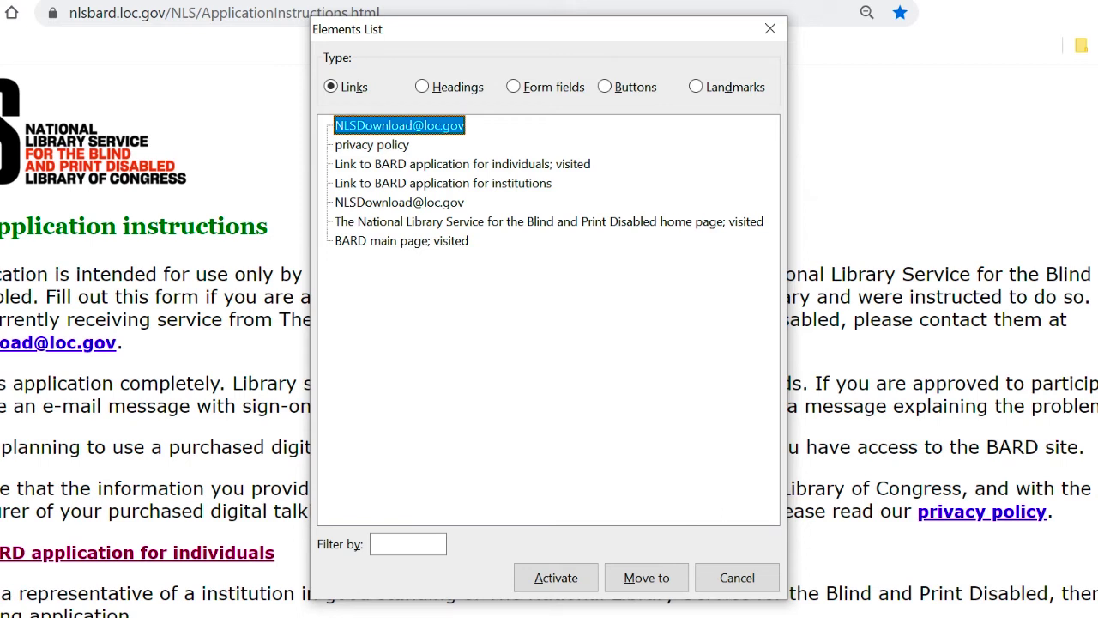
pyautogui.press('Down')
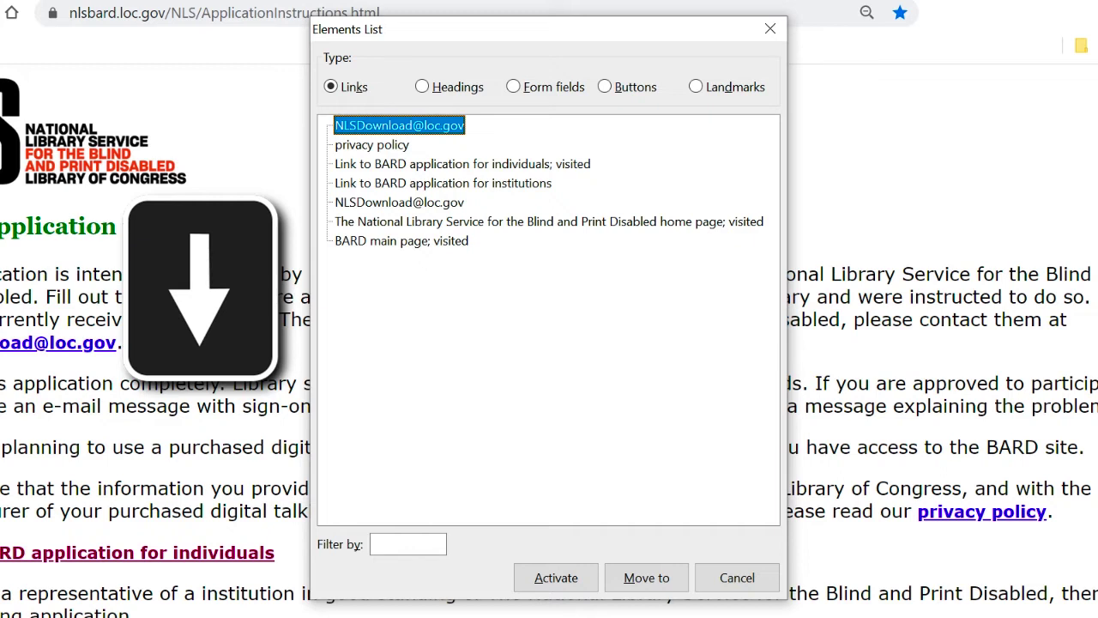
pyautogui.press('Down')
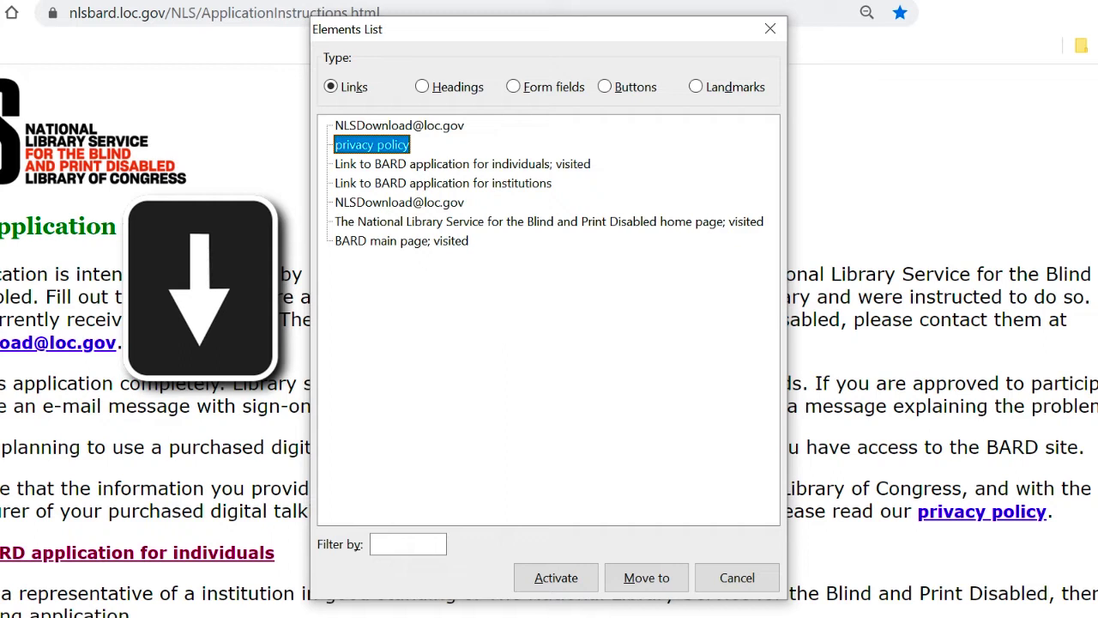
pyautogui.press('Down')
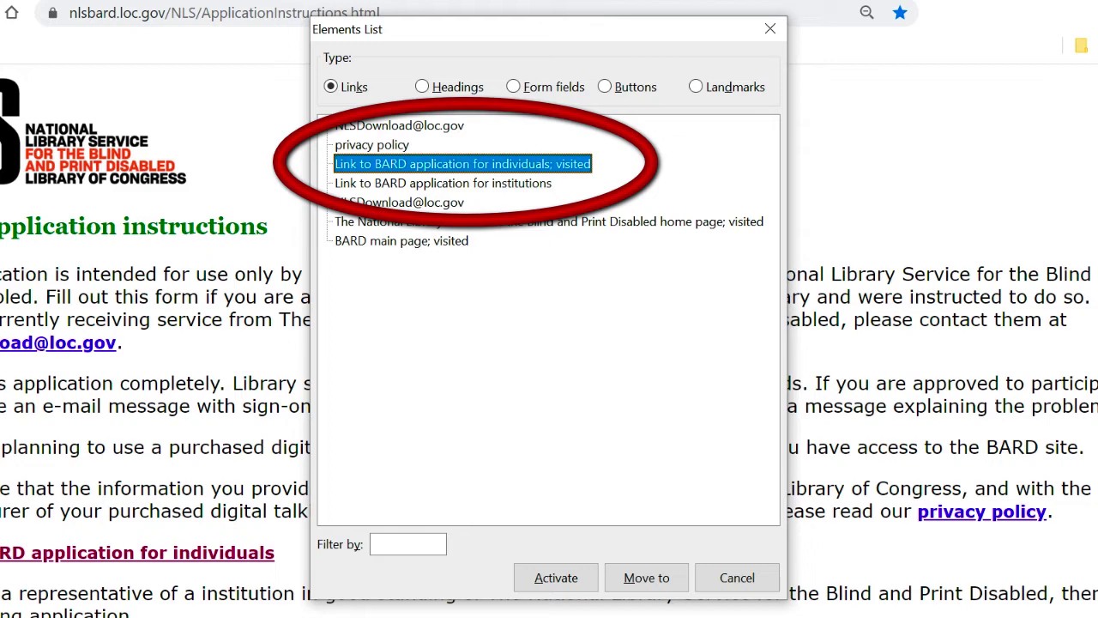
pyautogui.press('Down')
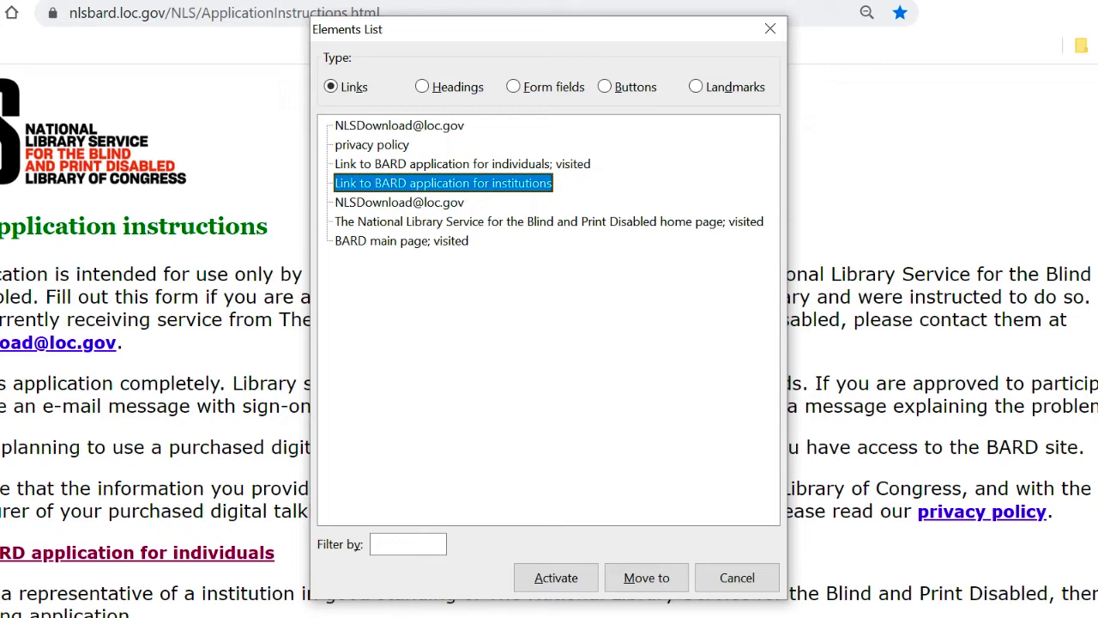
pyautogui.press('Up')
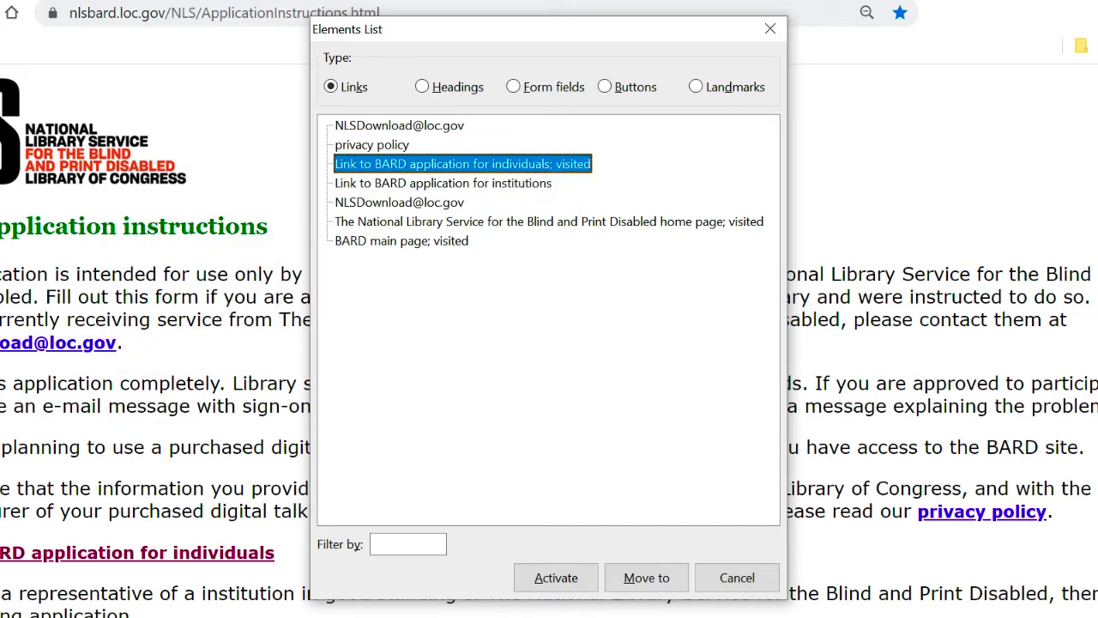
pyautogui.press('Return')
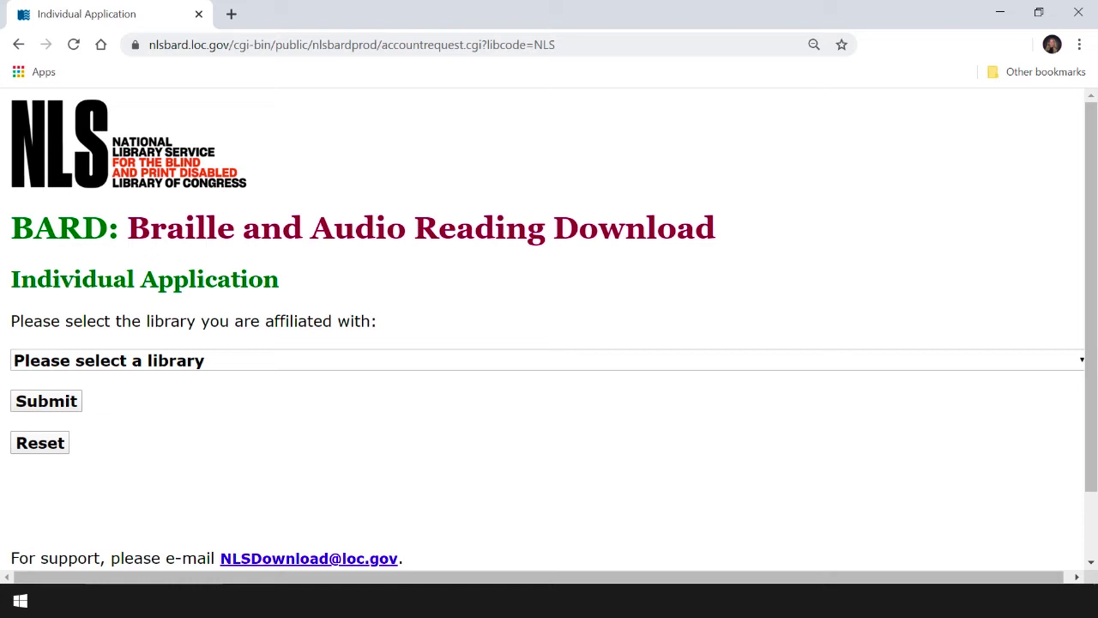
pyautogui.press('Tab')
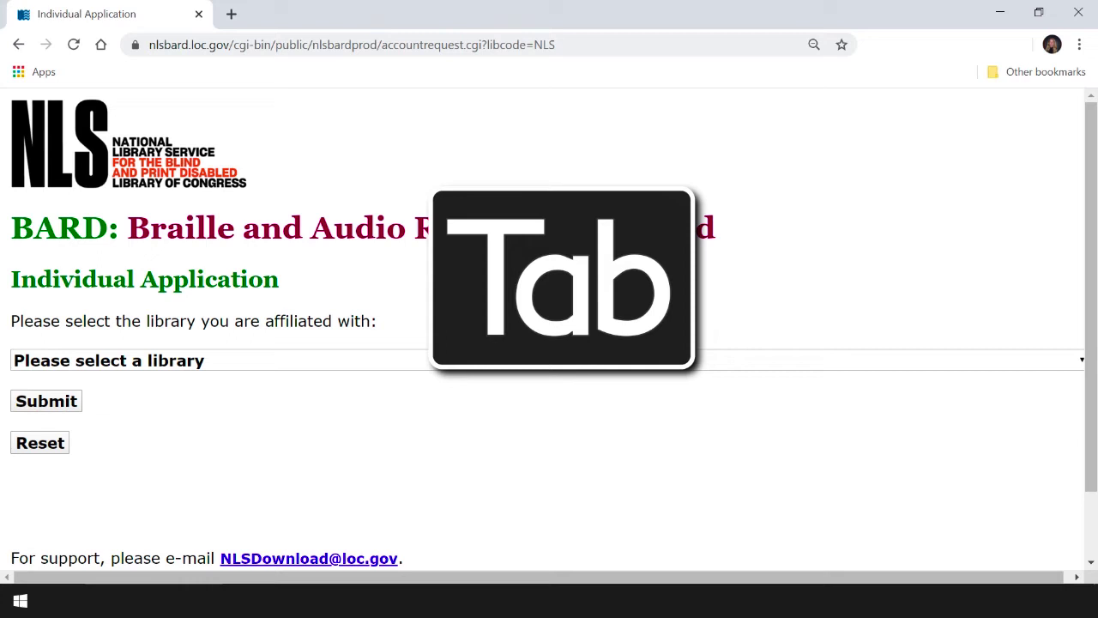
# Step: Focus the library dropdown and expand it with Alt+Down to browse the libraries
pyautogui.press('Tab')
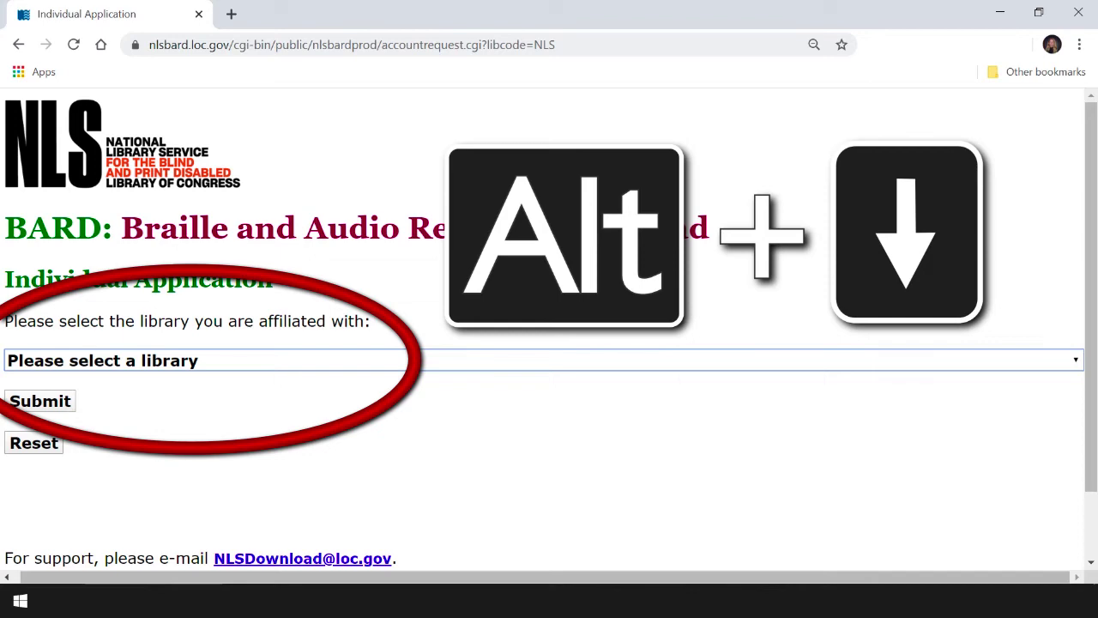
pyautogui.hotkey('alt', 'Down')
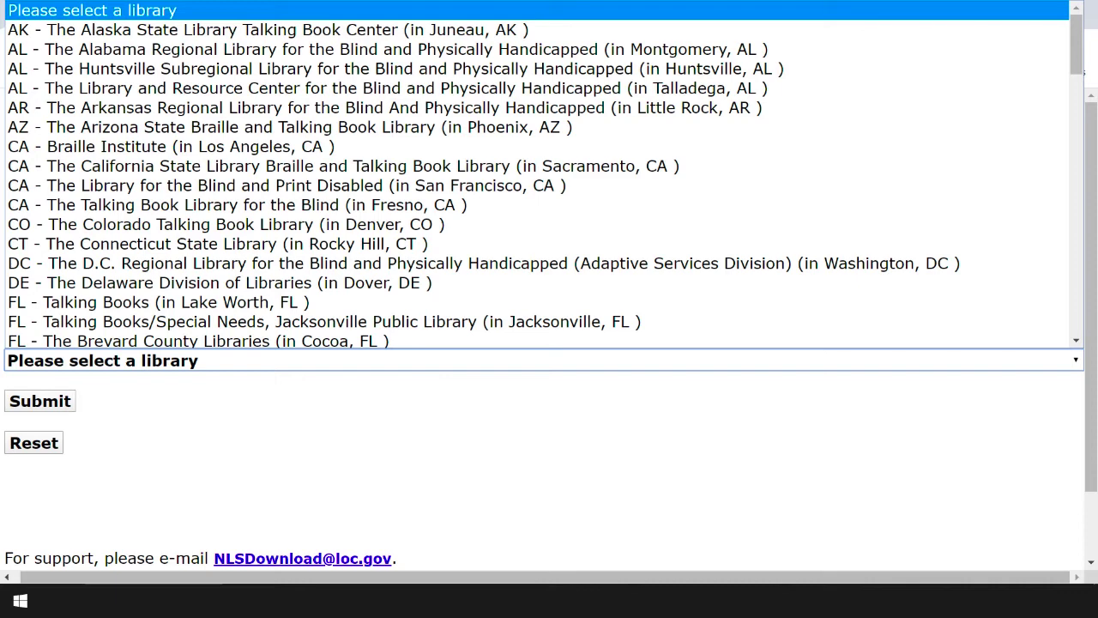
pyautogui.press('Down')
# Step: Select TN - Tennessee Library for Accessible Books and Media as the affiliated library
pyautogui.press('t')
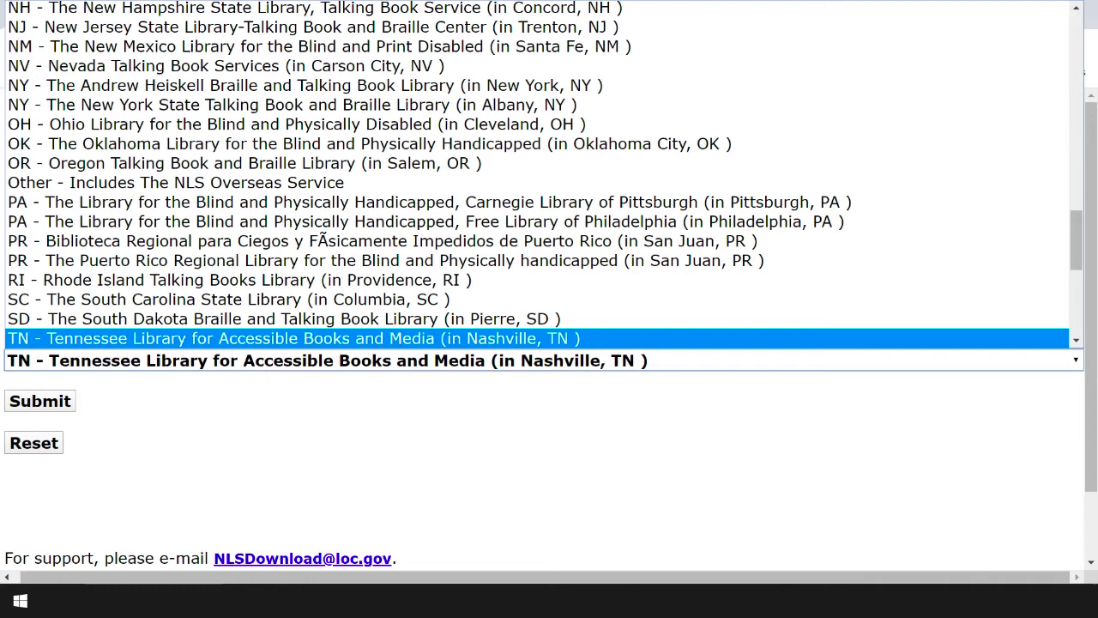
pyautogui.press('Return')
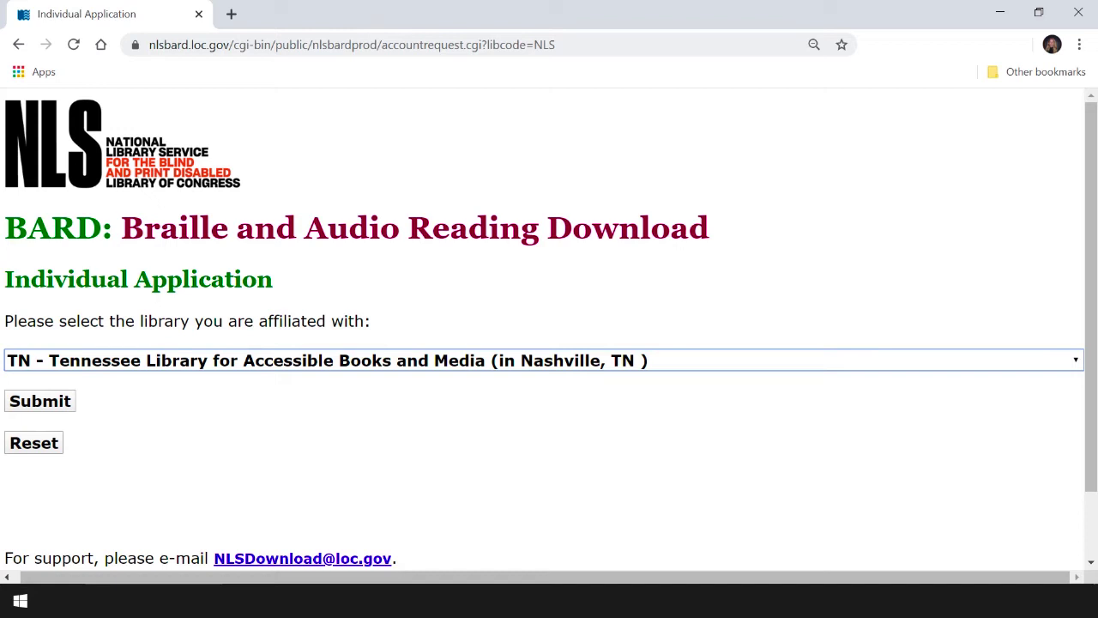
# Step: Submit the Tennessee library choice to load the personal details form
pyautogui.press('Tab')
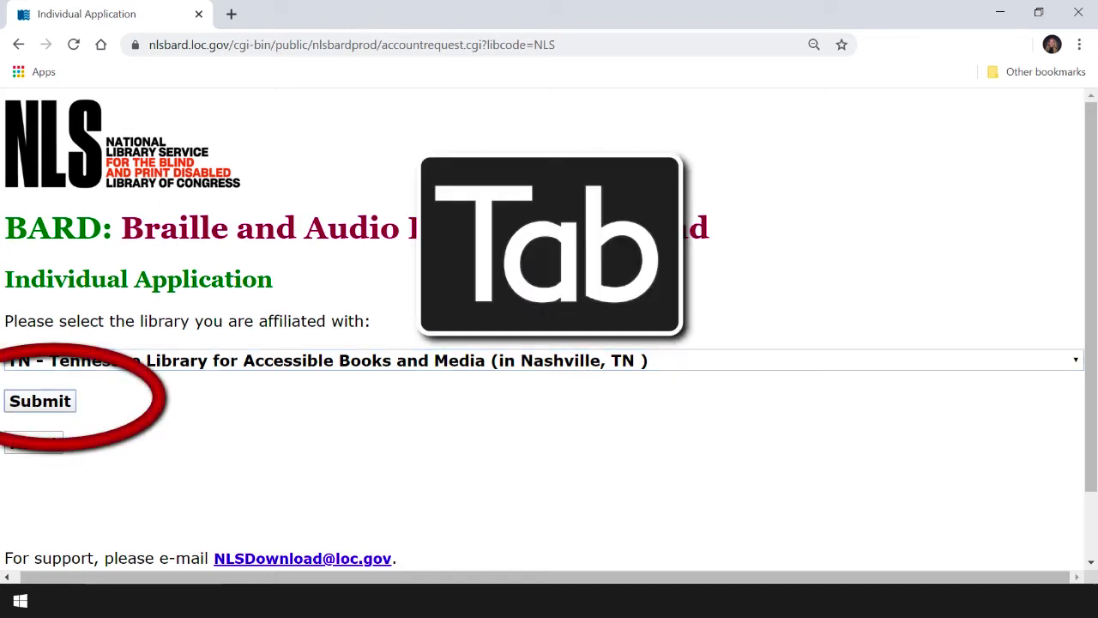
pyautogui.press('space')
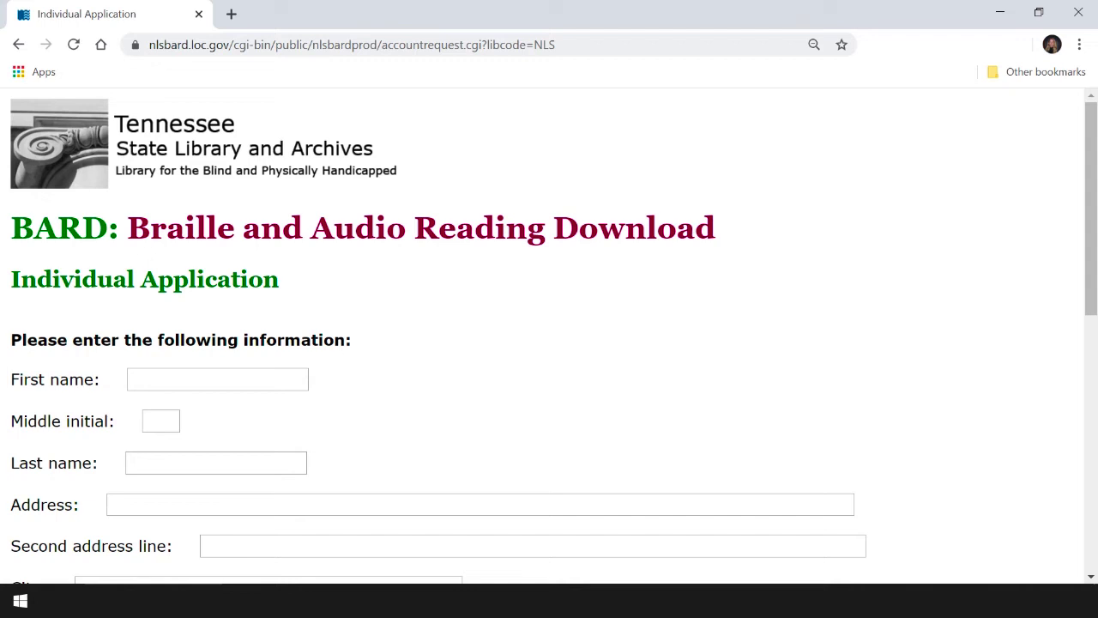
pyautogui.hotkey('shift', 'Tab')
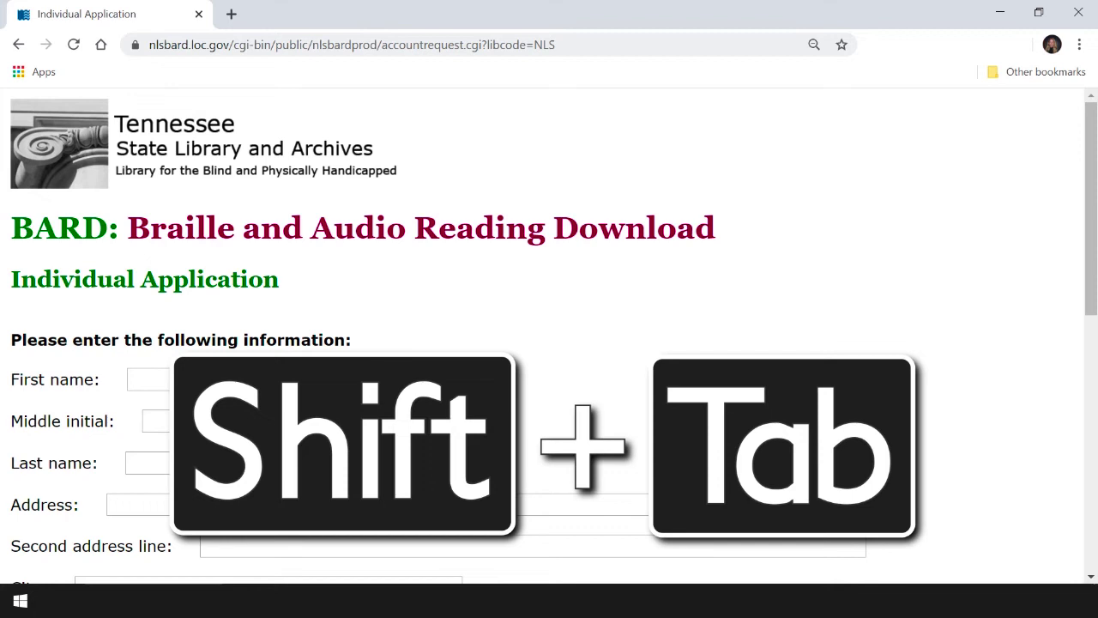
# Step: Move back up through the address fields to the First name field
pyautogui.hotkey('shift', 'Tab')
pyautogui.hotkey('shift', 'Tab')
pyautogui.hotkey('shift', 'Tab')
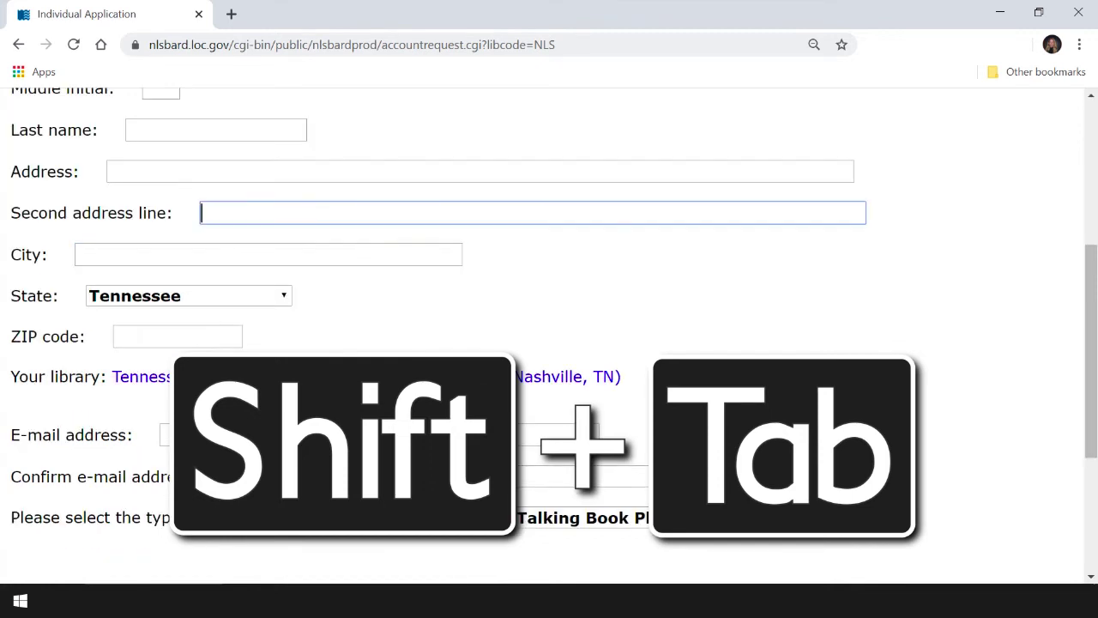
pyautogui.hotkey('shift', 'Tab')
pyautogui.hotkey('shift', 'Tab')
pyautogui.hotkey('shift', 'Tab')
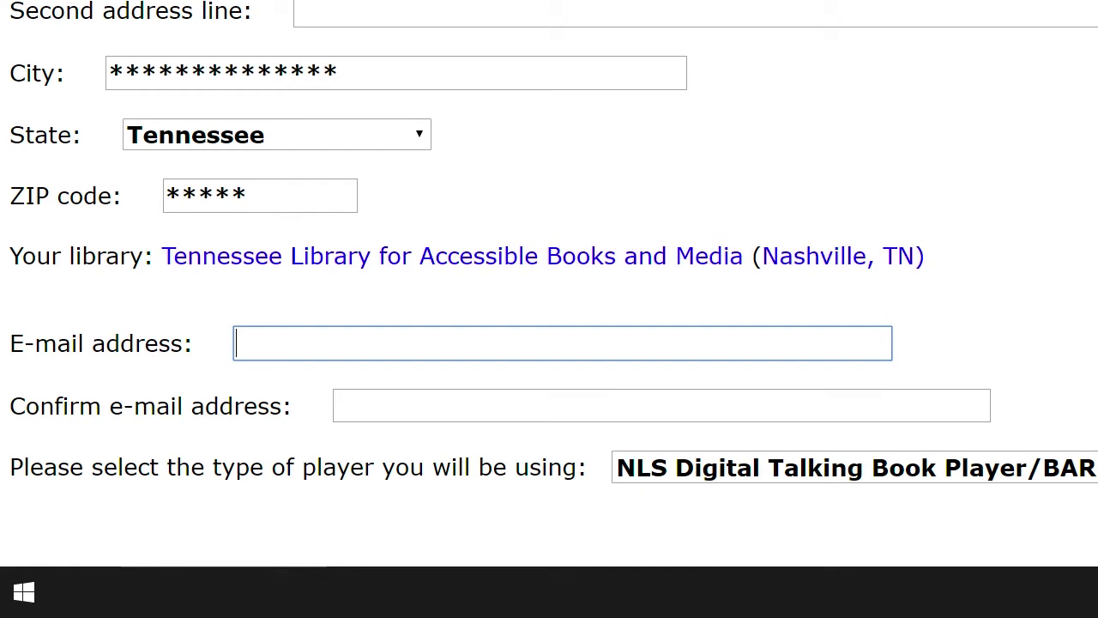
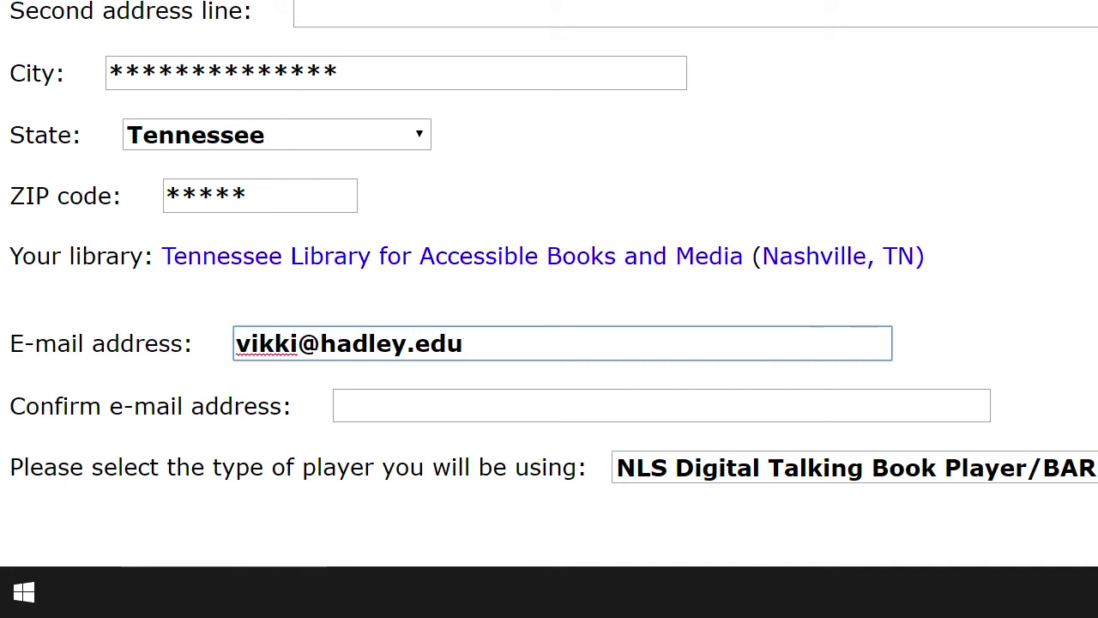
# Step: Type the applicant's e-mail address and repeat it in the Confirm e-mail address field
pyautogui.click(336, 405)
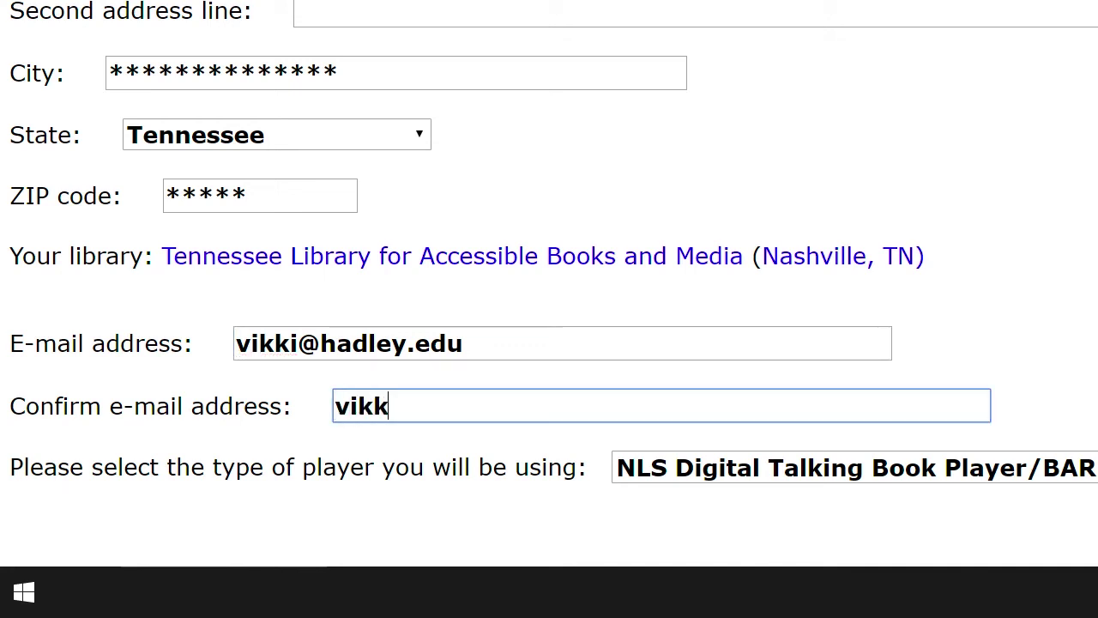
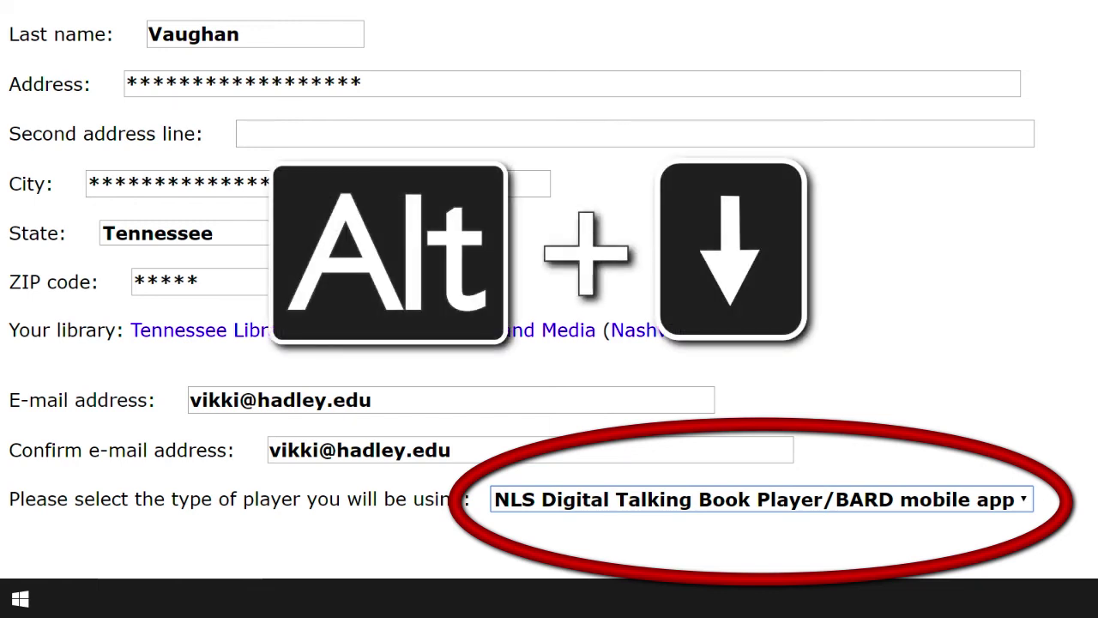
pyautogui.hotkey('alt', 'Down')
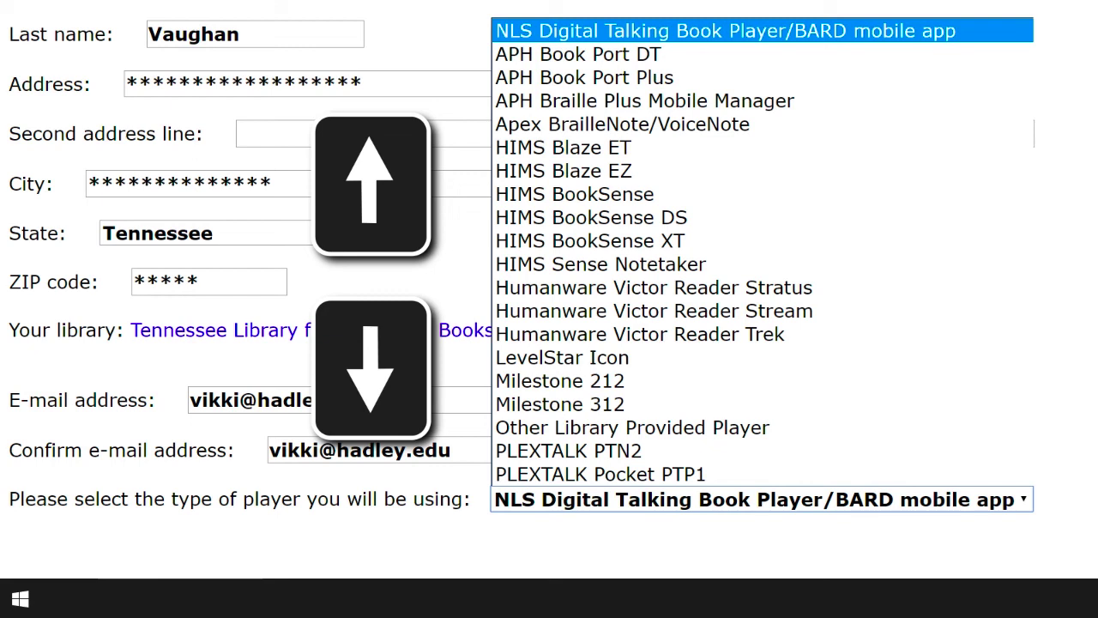
pyautogui.press('Down')
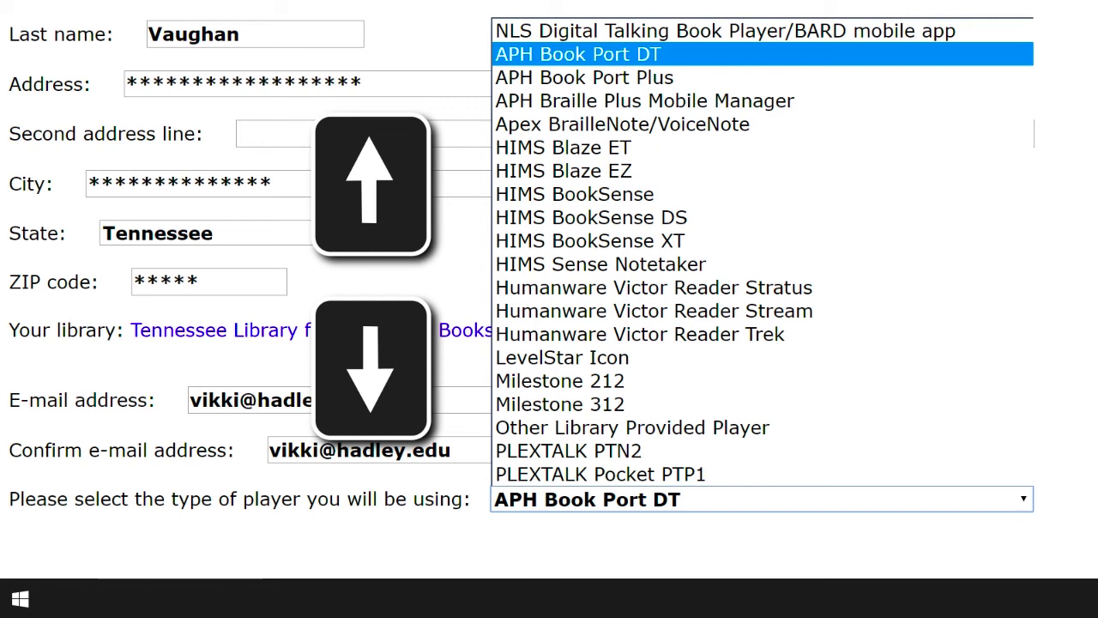
pyautogui.press('Down')
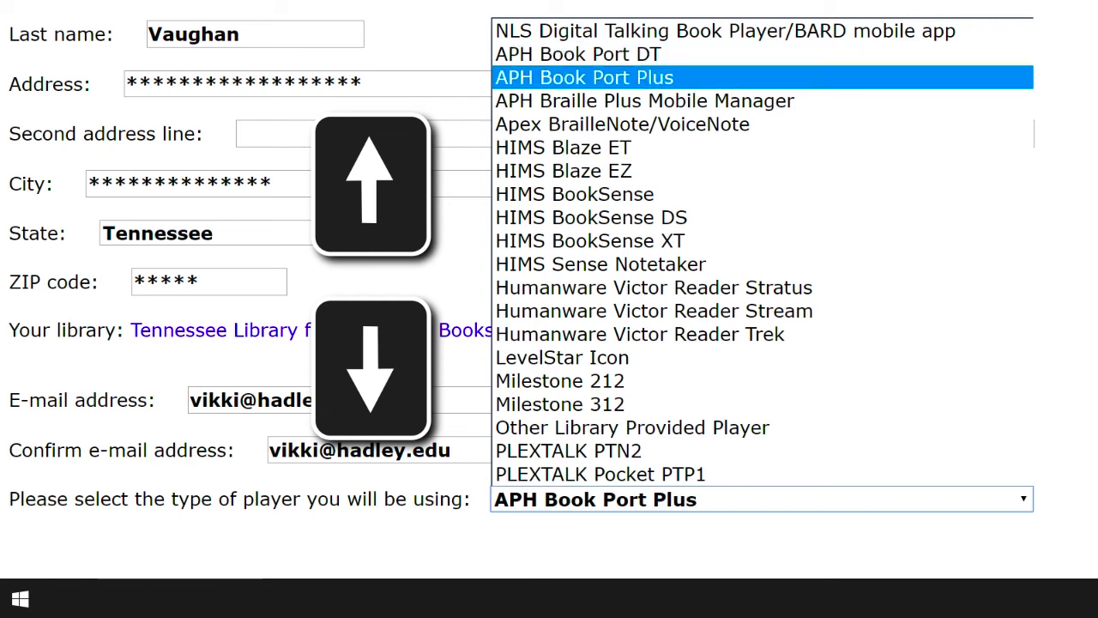
pyautogui.press('Down')
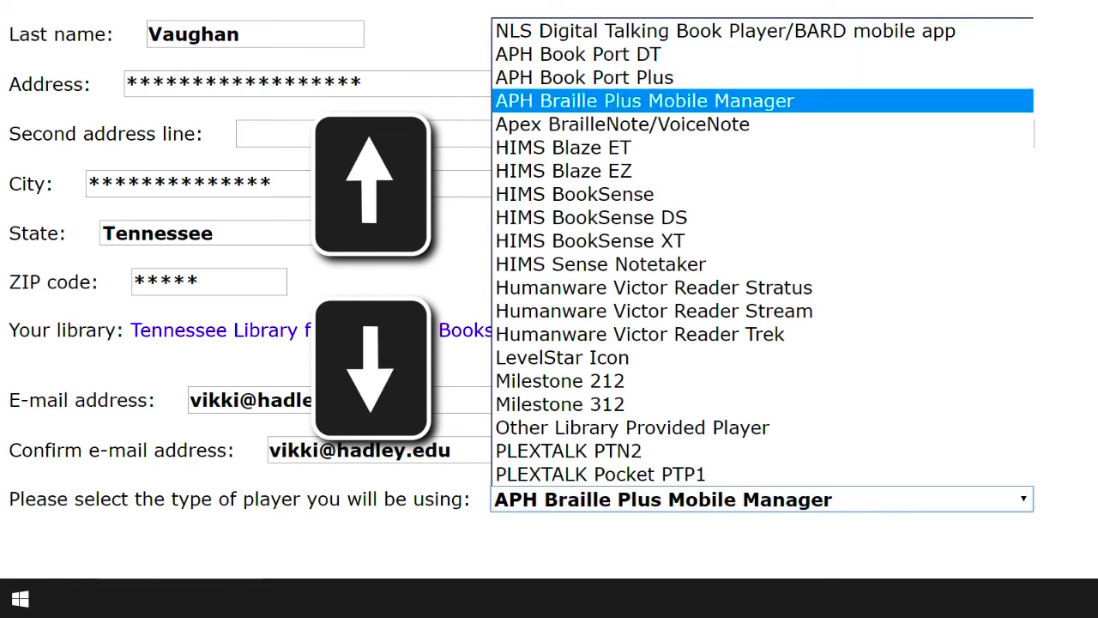
pyautogui.press('Down')
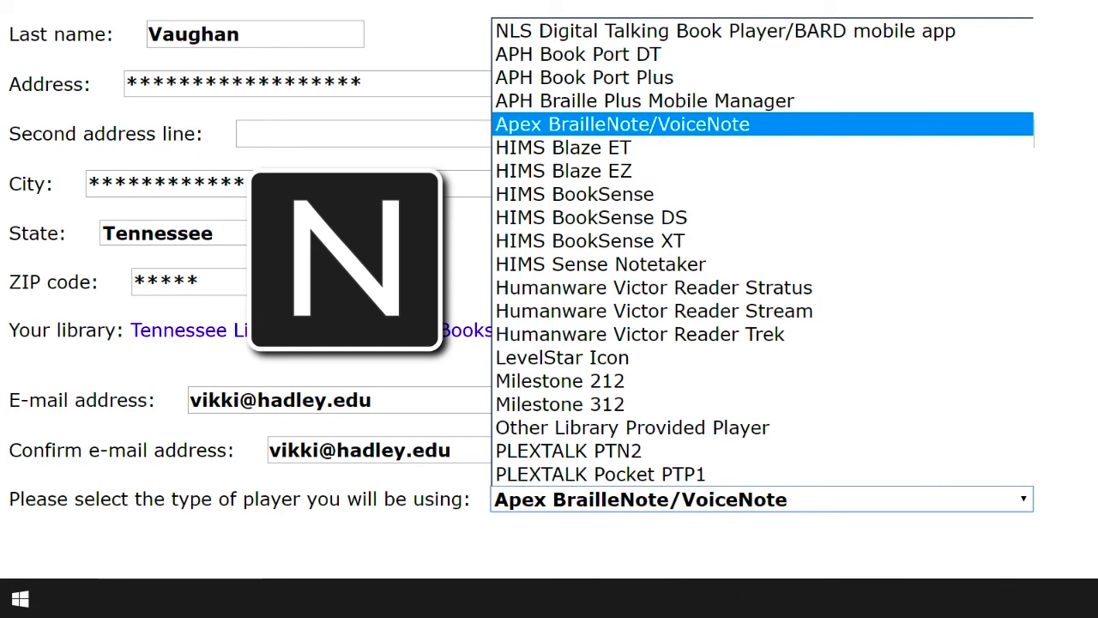
pyautogui.press('n')
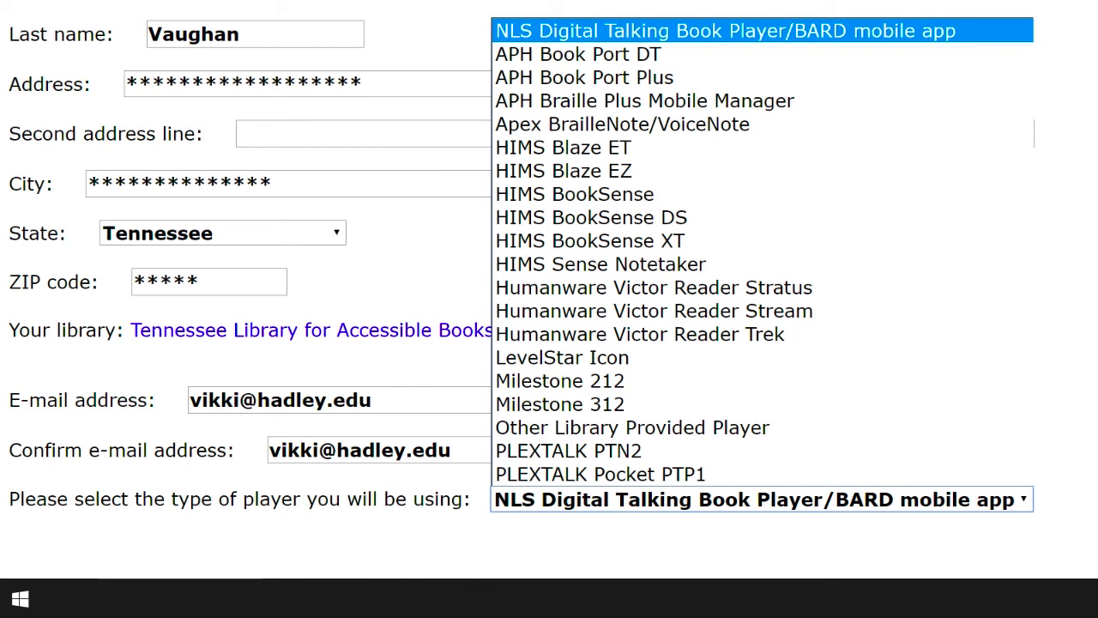
pyautogui.press('Return')
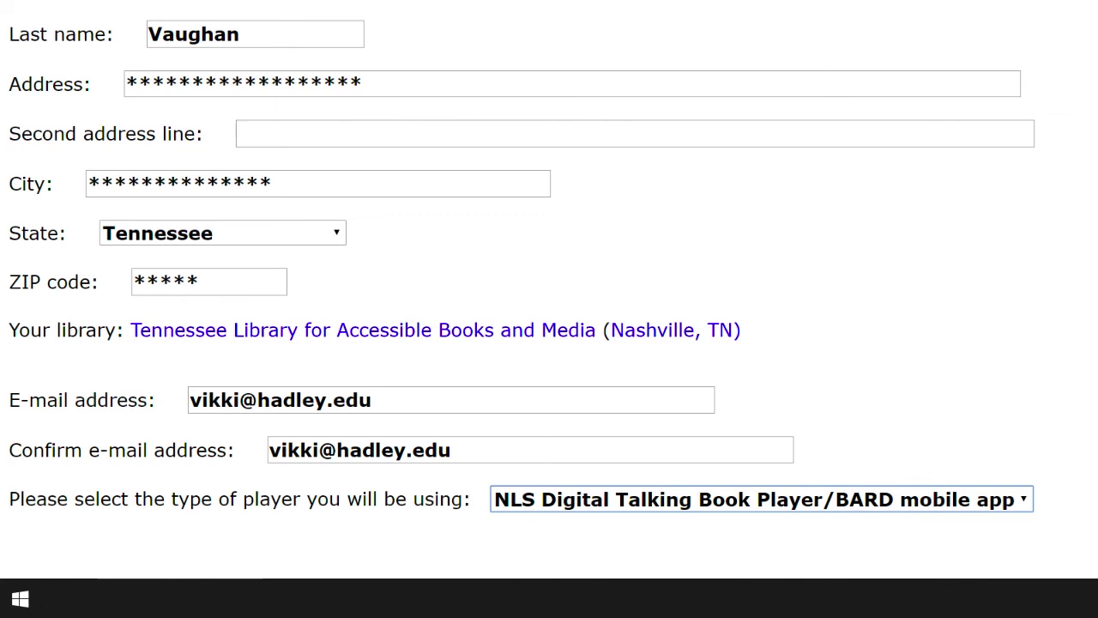
# Step: Submit the BARD signup form, then read the Welcome to BARD email about the new log-in ID
pyautogui.press('Tab')
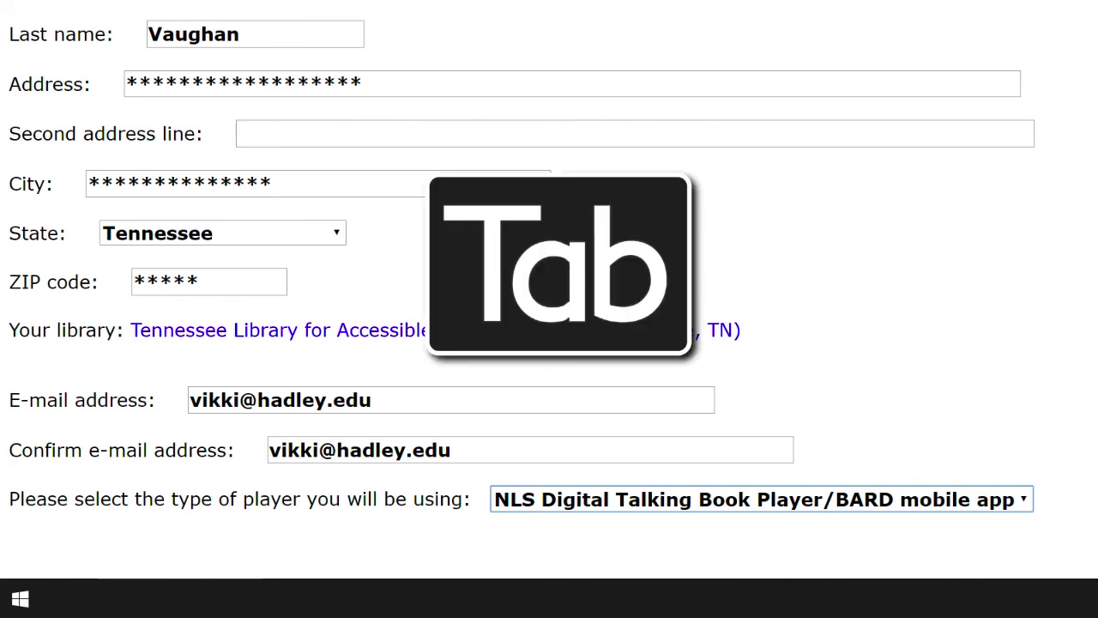
pyautogui.press('space')
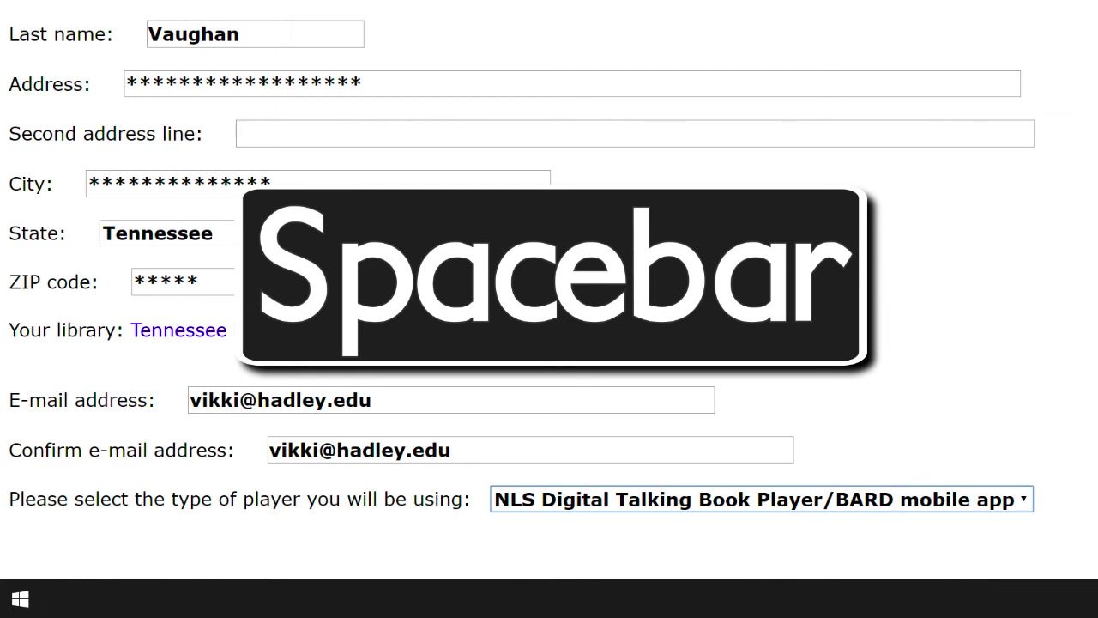
pyautogui.press('Tab')
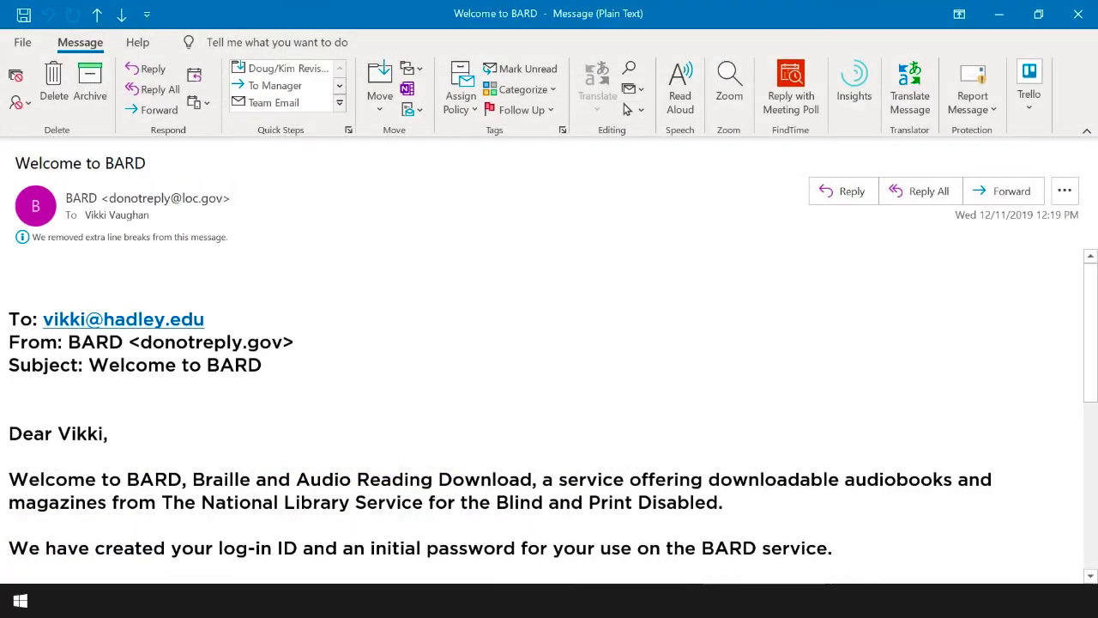
pyautogui.press('Down')
pyautogui.press('Down')
pyautogui.press('Down')
pyautogui.press('Down')
pyautogui.press('Down')
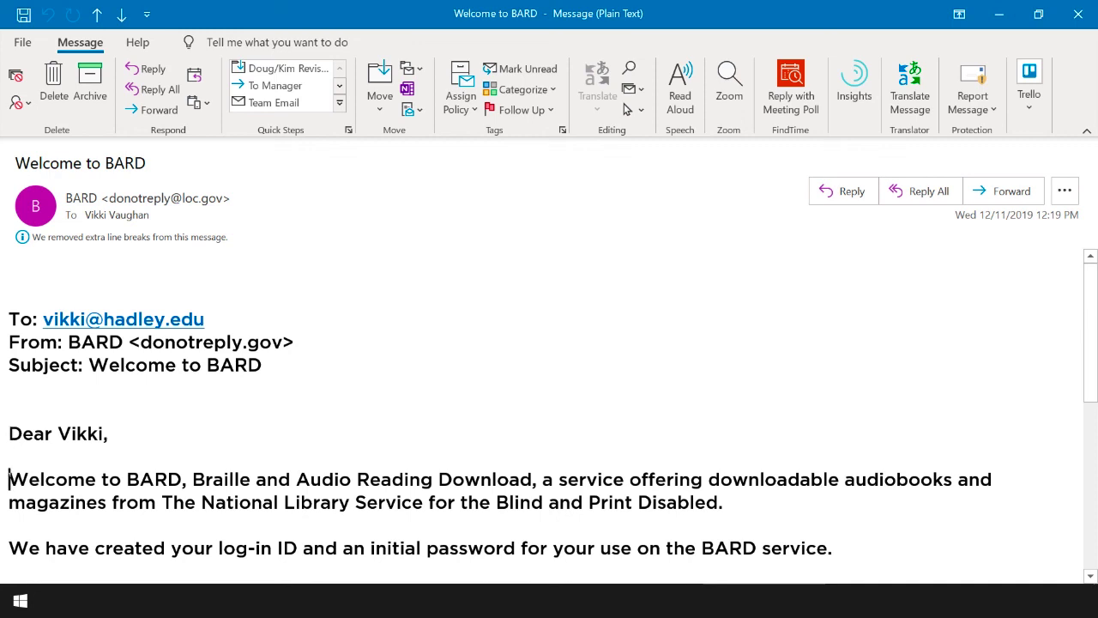